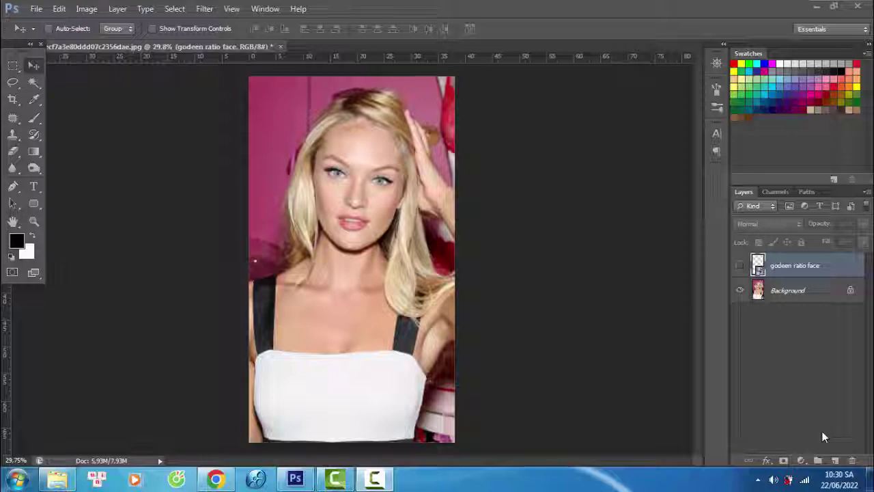
Show the golden-ratio face outline and lasso the hair along the face's left side on Background
{"action": "left_click", "coordinate": [740, 265]}
{"action": "left_click", "coordinate": [788, 290]}
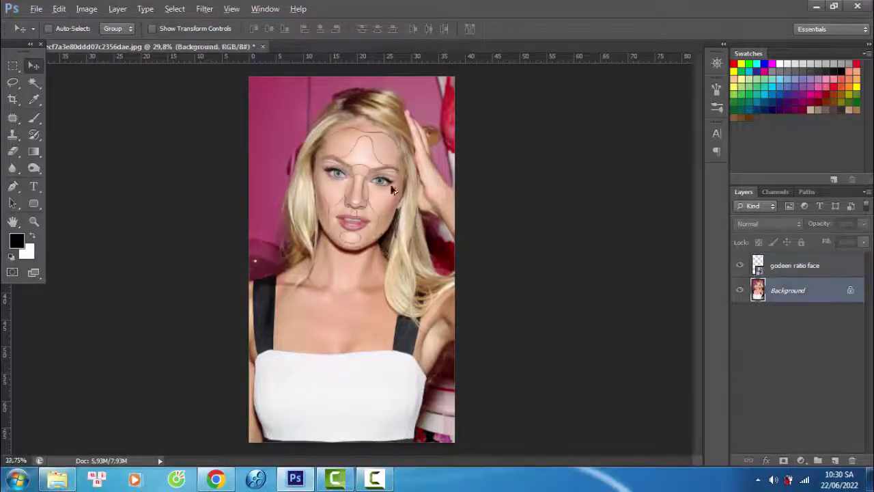
{"action": "scroll", "coordinate": [265, 243], "scroll_direction": "up", "scroll_amount": 4, "text": "alt"}
{"action": "key", "text": "l"}
{"action": "left_click_drag", "start_coordinate": [166, 261], "coordinate": [145, 144]}
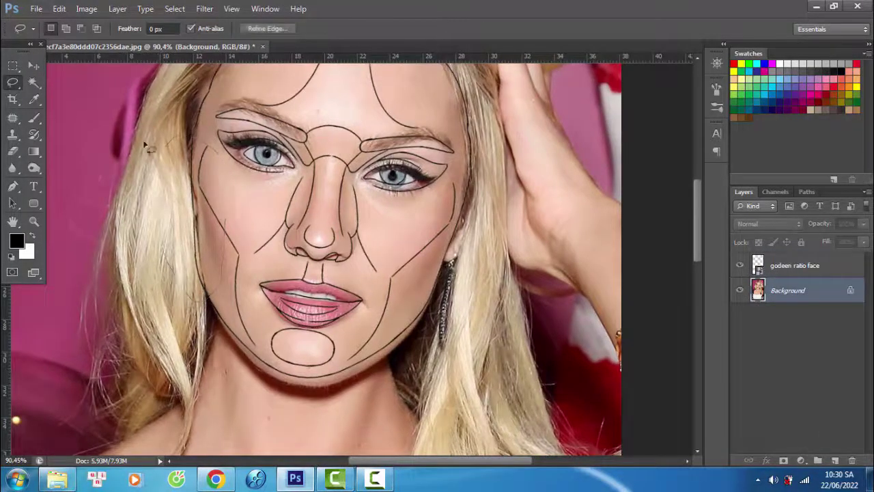
Liquify with a larger Forward Warp brush to push the left hair and cheek edge onto the outline
{"action": "left_click", "coordinate": [204, 8]}
{"action": "left_click", "coordinate": [224, 96]}
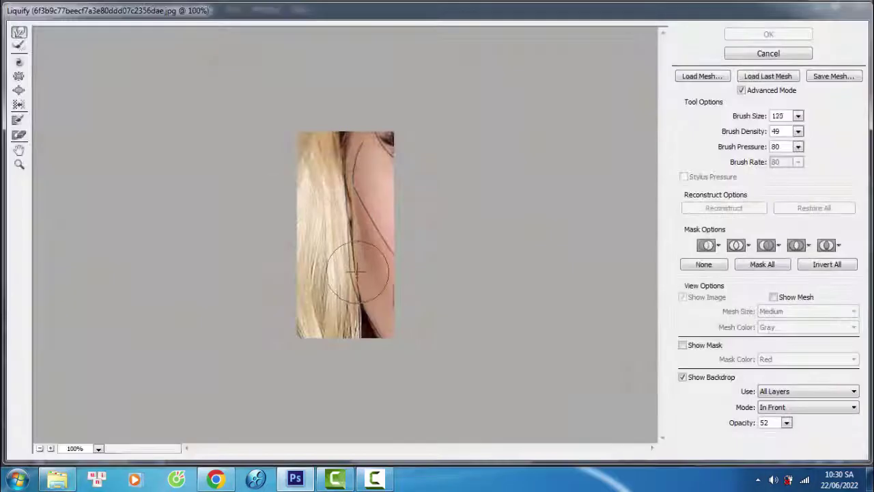
{"action": "key", "text": "bracketright"}
{"action": "left_click_drag", "start_coordinate": [351, 274], "coordinate": [348, 224]}
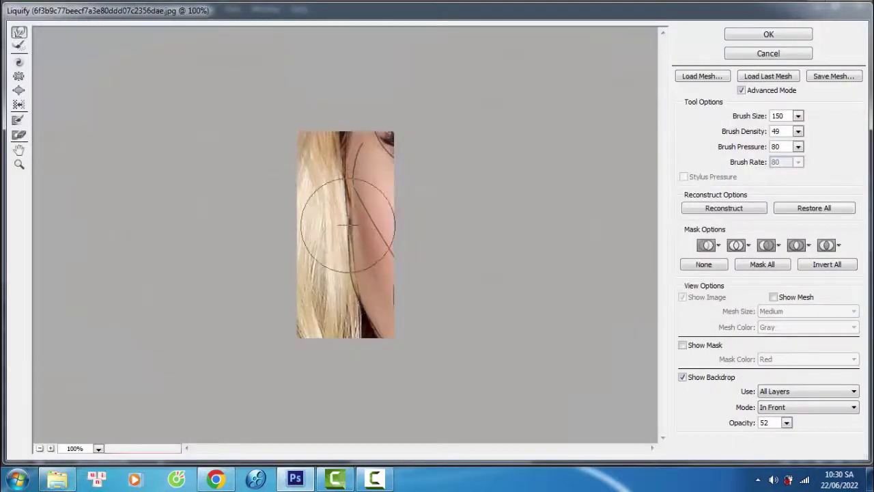
{"action": "key", "text": "Return"}
{"action": "scroll", "coordinate": [295, 322], "scroll_direction": "up", "scroll_amount": 3}
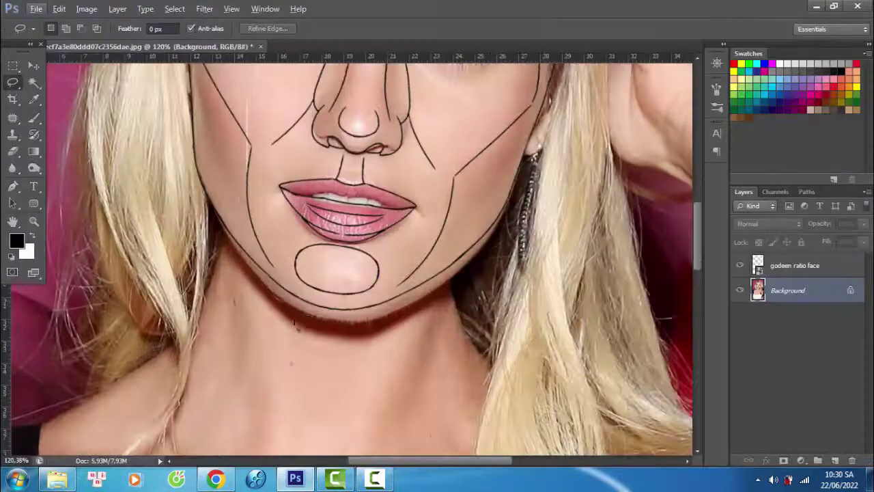
{"action": "scroll", "coordinate": [295, 323], "scroll_direction": "up", "scroll_amount": 1}
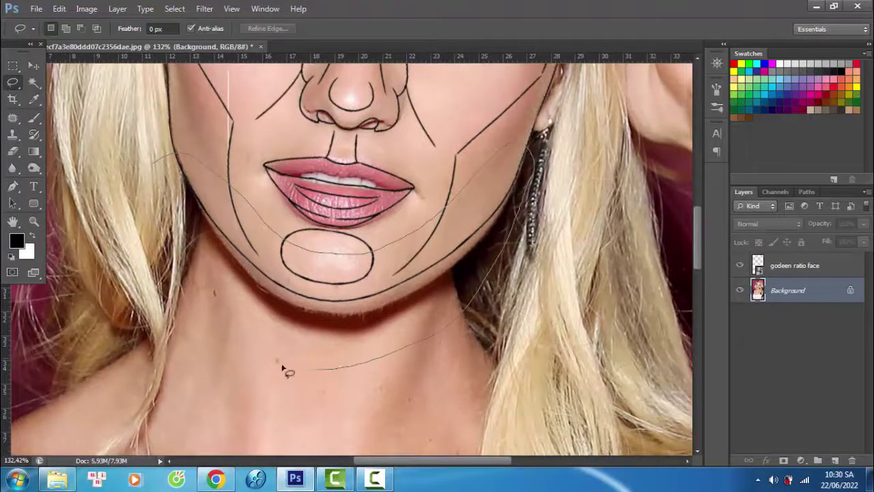
Select the chin and jaw, liquify them up to the outline with a 200 brush, then deselect
{"action": "left_click_drag", "start_coordinate": [287, 371], "coordinate": [226, 328]}
{"action": "left_click", "coordinate": [205, 8]}
{"action": "left_click", "coordinate": [212, 92]}
{"action": "key", "text": "bracketright"}
{"action": "key", "text": "bracketright"}
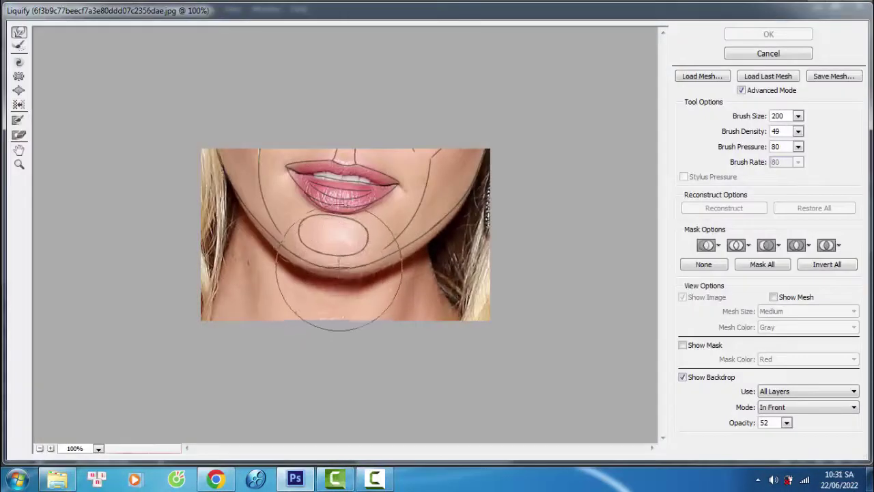
{"action": "left_click_drag", "start_coordinate": [340, 263], "coordinate": [442, 222]}
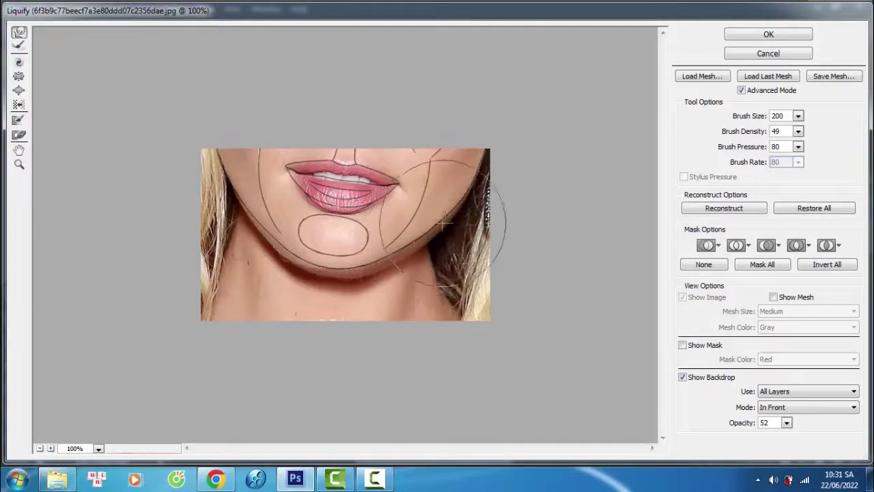
{"action": "left_click", "coordinate": [758, 35]}
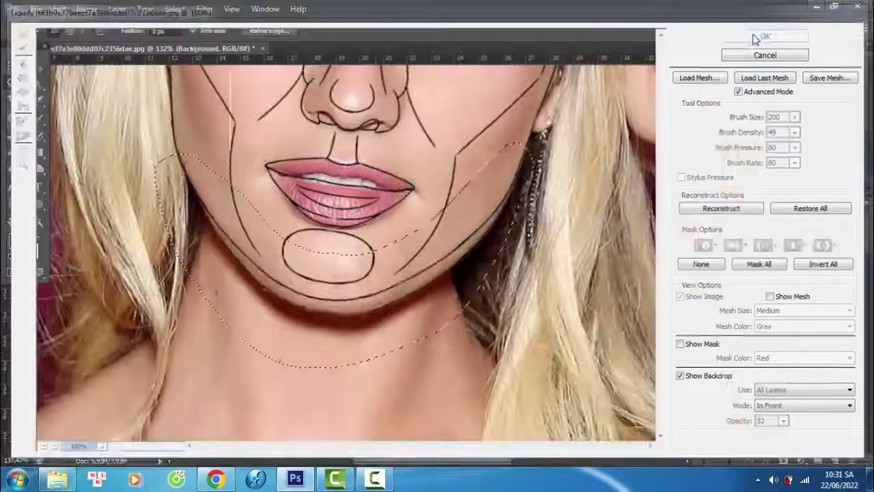
{"action": "key", "text": "ctrl+d"}
{"action": "scroll", "coordinate": [400, 231], "scroll_direction": "down", "scroll_amount": 3}
{"action": "scroll", "coordinate": [400, 231], "scroll_direction": "up", "scroll_amount": 1}
{"action": "scroll", "coordinate": [399, 230], "scroll_direction": "down", "scroll_amount": 1}
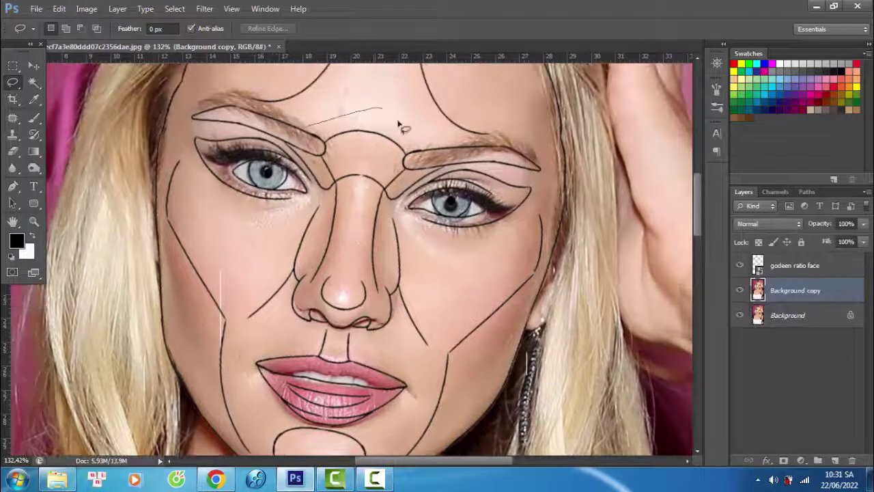
Copy the nose selection to Layer 1 and warp it to match the nose outline
{"action": "key", "text": "ctrl+j"}
{"action": "key", "text": "ctrl+t"}
{"action": "right_click", "coordinate": [430, 36]}
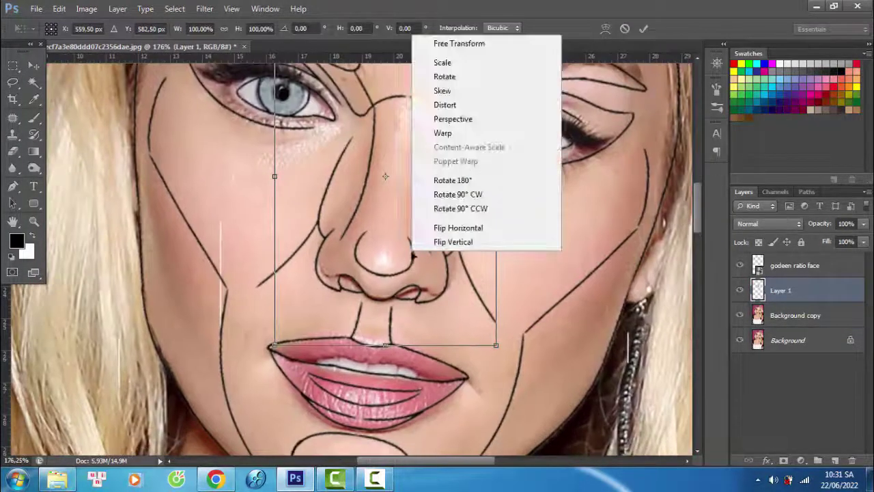
{"action": "left_click", "coordinate": [443, 121]}
{"action": "left_click_drag", "start_coordinate": [349, 281], "coordinate": [364, 301]}
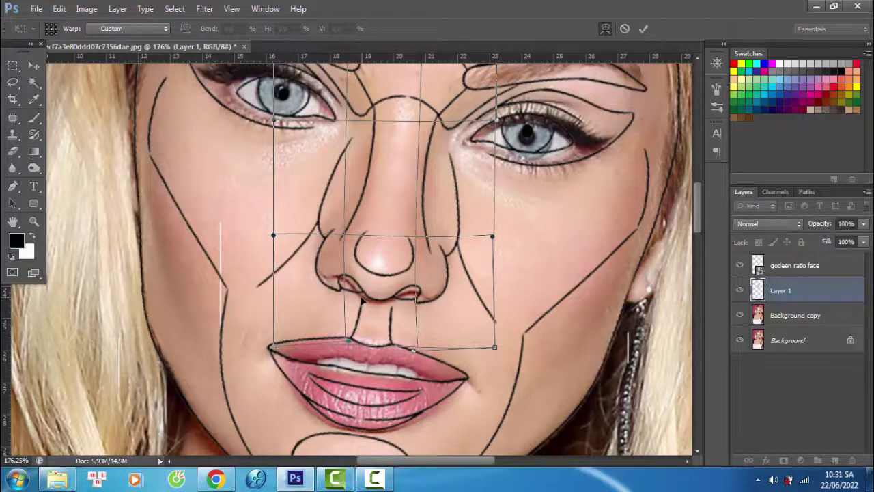
{"action": "key", "text": "Return"}
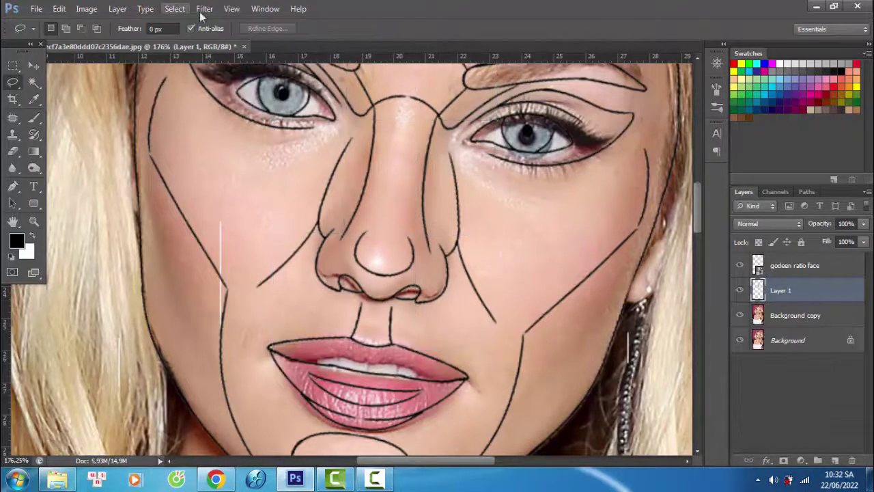
Reshape the nostrils in Liquify along the nose outline and commit a final transform
{"action": "left_click", "coordinate": [204, 8]}
{"action": "left_click", "coordinate": [225, 94]}
{"action": "key", "text": "ctrl+plus"}
{"action": "key", "text": "ctrl+plus"}
{"action": "key", "text": "ctrl+plus"}
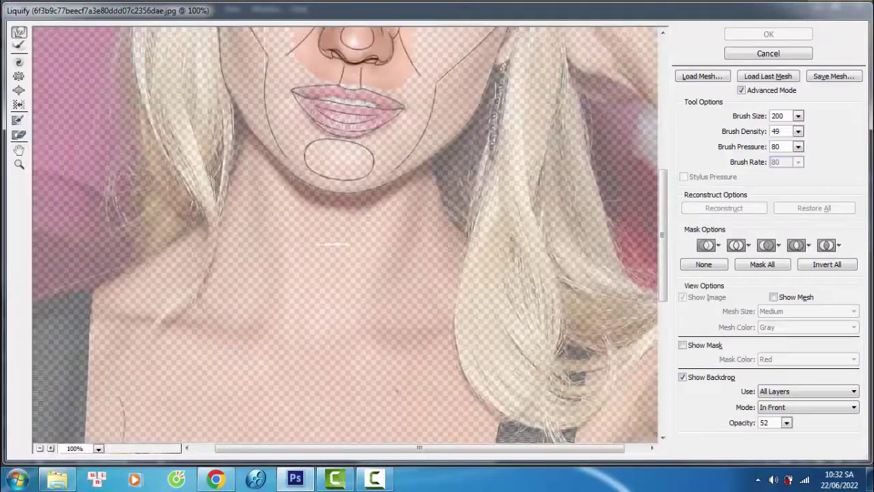
{"action": "key", "text": "bracketleft"}
{"action": "key", "text": "bracketleft"}
{"action": "key", "text": "bracketleft"}
{"action": "key", "text": "bracketleft"}
{"action": "key", "text": "bracketleft"}
{"action": "key", "text": "bracketleft"}
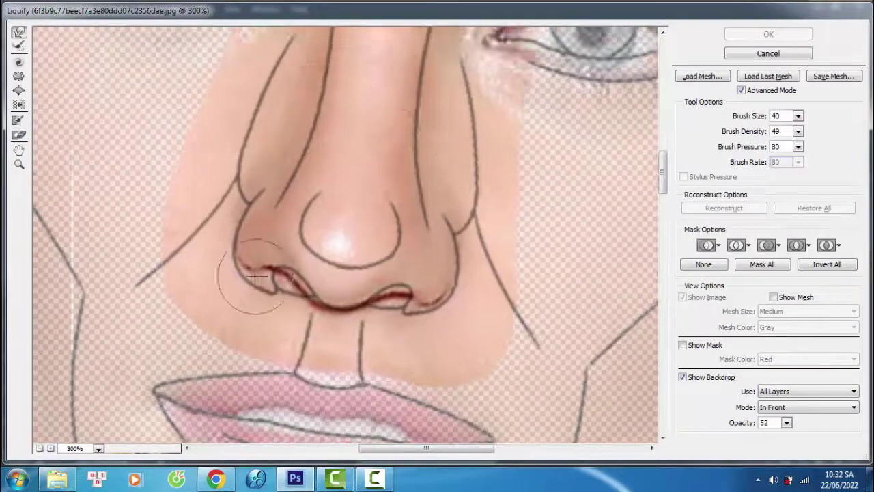
{"action": "key", "text": "bracketright"}
{"action": "left_click_drag", "start_coordinate": [242, 273], "coordinate": [443, 290]}
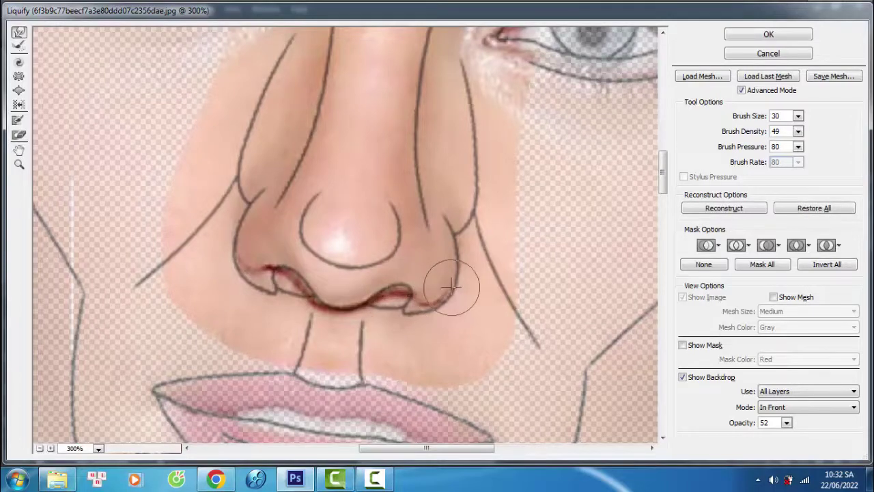
{"action": "left_click", "coordinate": [781, 42]}
{"action": "key", "text": "ctrl+t"}
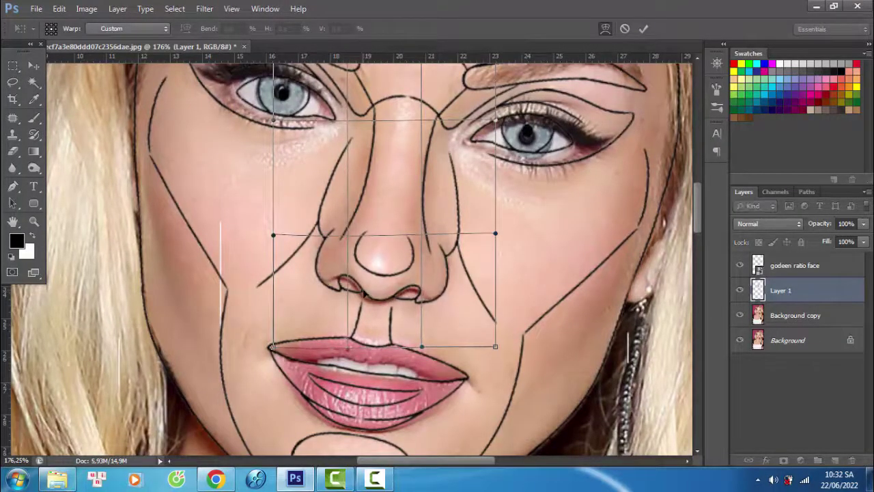
{"action": "key", "text": "Return"}
With the outline hidden, erase the nose layer's edges using an eraser brush preset, then re-show the outline
{"action": "left_click", "coordinate": [740, 265]}
{"action": "scroll", "coordinate": [342, 239], "scroll_direction": "down", "scroll_amount": 5}
{"action": "key", "text": "e"}
{"action": "scroll", "coordinate": [390, 419], "scroll_direction": "up", "scroll_amount": 3}
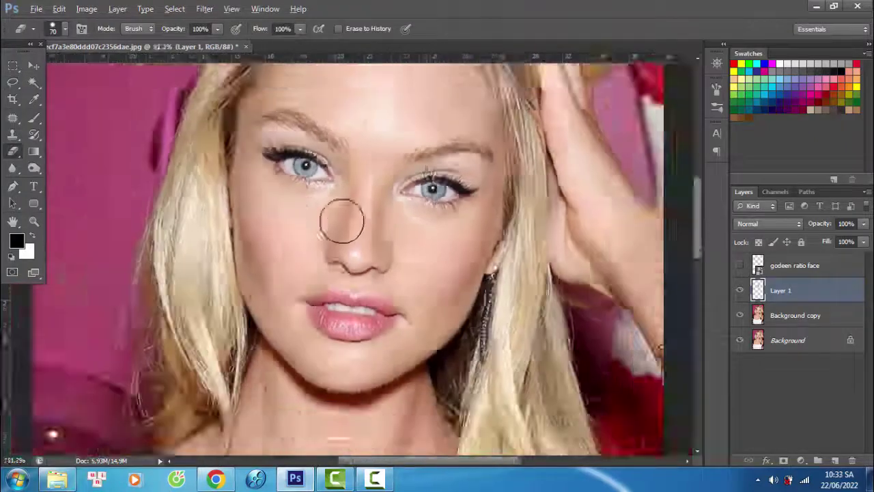
{"action": "scroll", "coordinate": [342, 214], "scroll_direction": "down", "scroll_amount": 3}
{"action": "right_click", "coordinate": [383, 147]}
{"action": "left_click", "coordinate": [342, 141]}
{"action": "scroll", "coordinate": [333, 177], "scroll_direction": "up", "scroll_amount": 3}
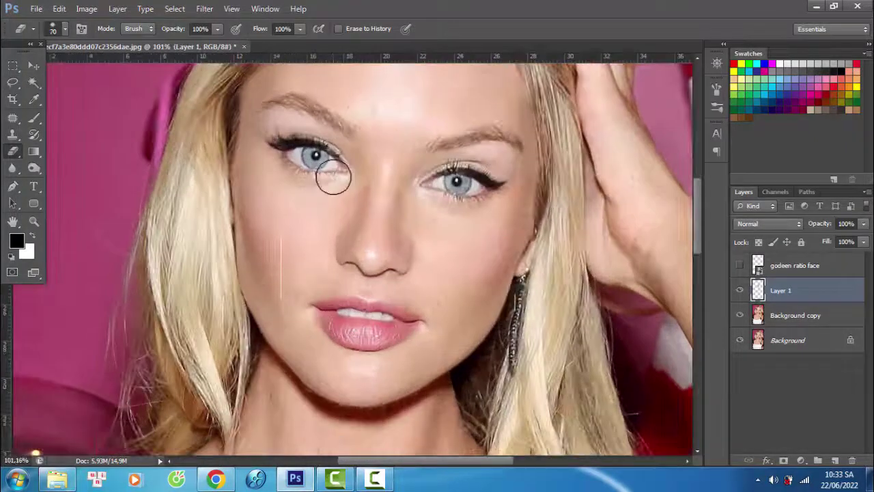
{"action": "scroll", "coordinate": [314, 301], "scroll_direction": "down", "scroll_amount": 3}
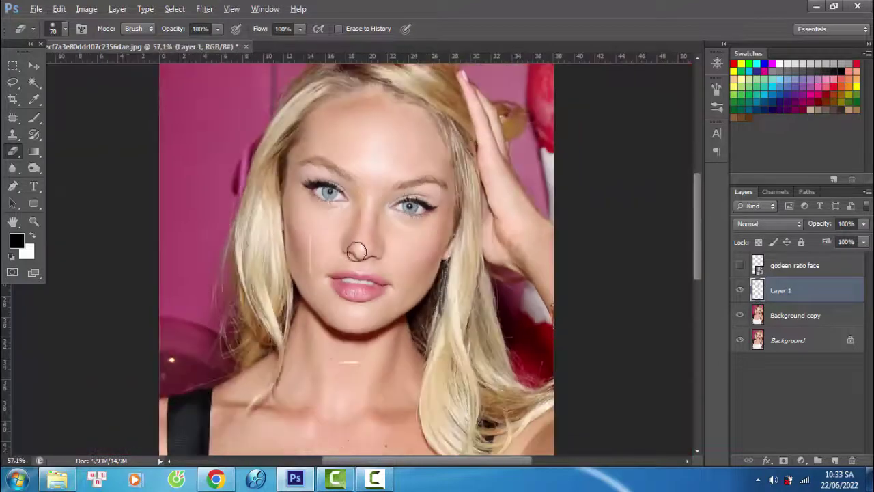
{"action": "left_click", "coordinate": [740, 265]}
{"action": "scroll", "coordinate": [355, 260], "scroll_direction": "up", "scroll_amount": 5}
{"action": "left_click", "coordinate": [786, 315]}
Lasso the lips and chin, copy them to Layer 2, and warp the lips onto the mouth outline
{"action": "left_click", "coordinate": [14, 83]}
{"action": "left_click_drag", "start_coordinate": [219, 178], "coordinate": [418, 186]}
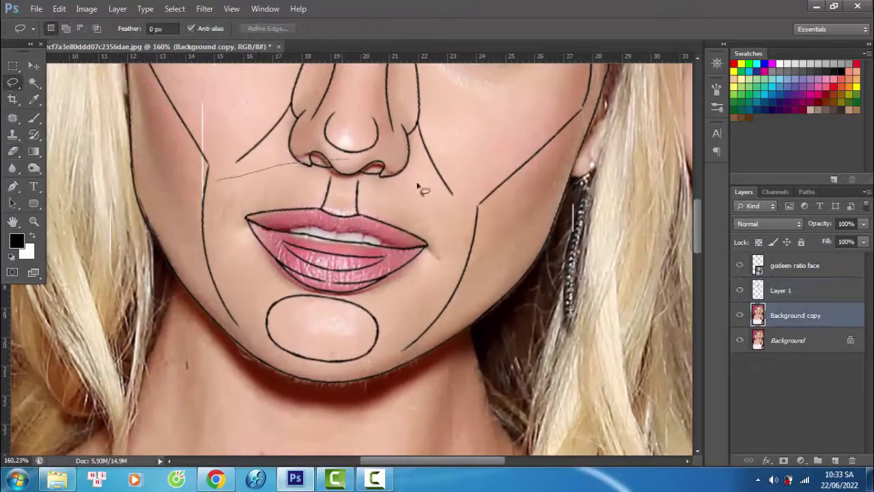
{"action": "left_click_drag", "start_coordinate": [213, 184], "coordinate": [217, 179]}
{"action": "key", "text": "ctrl+j"}
{"action": "key", "text": "ctrl+t"}
{"action": "scroll", "coordinate": [341, 252], "scroll_direction": "up", "scroll_amount": 2}
{"action": "right_click", "coordinate": [341, 252]}
{"action": "left_click", "coordinate": [371, 346]}
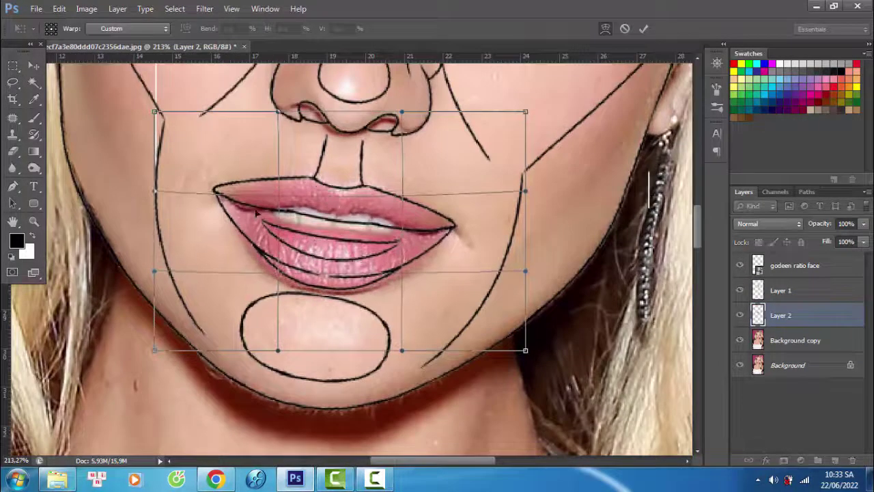
{"action": "left_click_drag", "start_coordinate": [321, 200], "coordinate": [233, 230]}
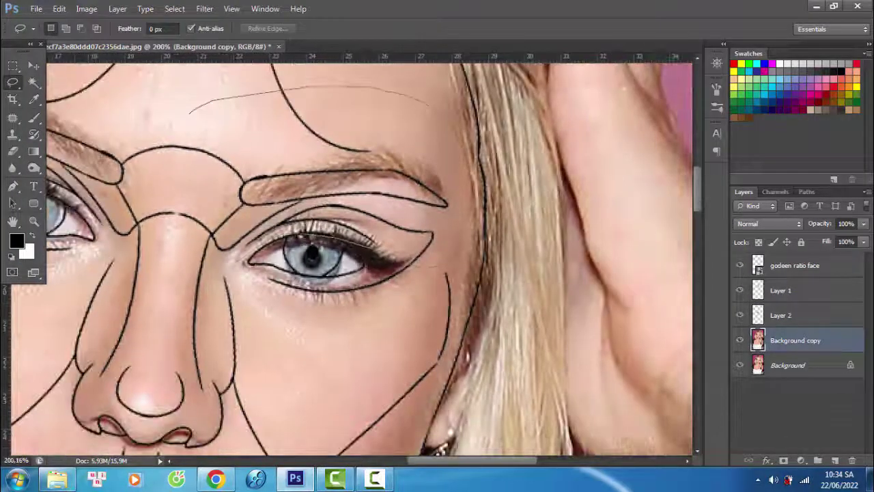
Copy the right eye and brow to Layer 3 and rotate it about 9.21°
{"action": "left_click_drag", "start_coordinate": [176, 265], "coordinate": [191, 113]}
{"action": "key", "text": "ctrl+j"}
{"action": "key", "text": "ctrl+t"}
{"action": "left_click_drag", "start_coordinate": [505, 82], "coordinate": [519, 114]}
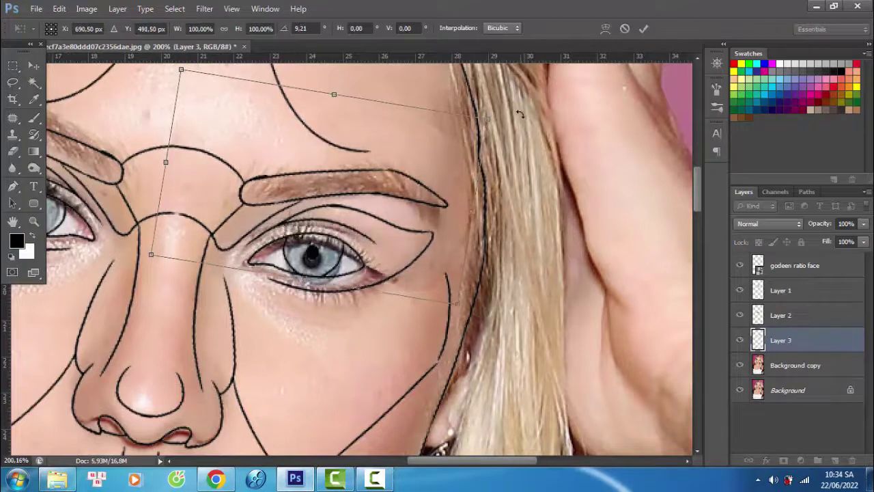
{"action": "key", "text": "Return"}
Erase the copied eye's hard edges with a small eraser, then start lassoing the forehead and left eye on Background copy
{"action": "left_click", "coordinate": [739, 265]}
{"action": "key", "text": "e"}
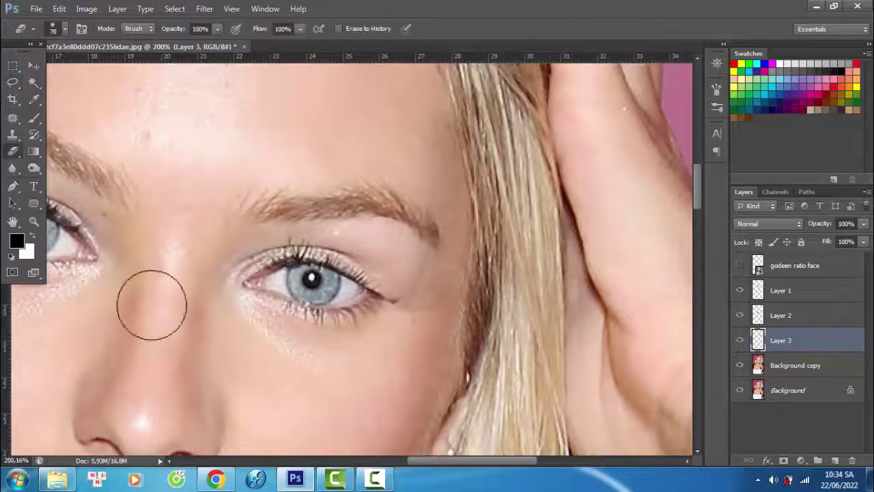
{"action": "scroll", "coordinate": [287, 345], "scroll_direction": "up", "scroll_amount": 3}
{"action": "key", "text": "bracketleft"}
{"action": "key", "text": "bracketleft"}
{"action": "key", "text": "bracketleft"}
{"action": "mouse_move", "coordinate": [325, 205]}
{"action": "left_mouse_down"}
{"action": "mouse_move", "coordinate": [479, 248]}
{"action": "mouse_move", "coordinate": [277, 189]}
{"action": "left_mouse_up"}
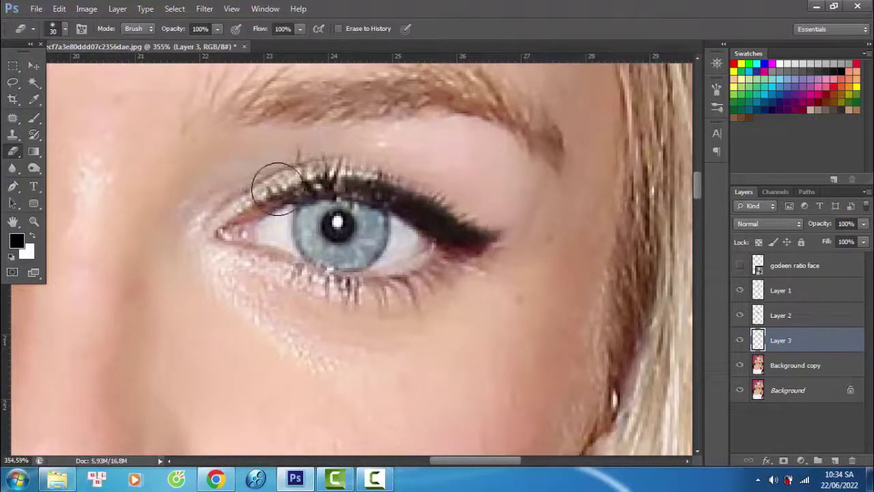
{"action": "scroll", "coordinate": [276, 189], "scroll_direction": "down", "scroll_amount": 2}
{"action": "scroll", "coordinate": [429, 182], "scroll_direction": "down", "scroll_amount": 3}
{"action": "left_click", "coordinate": [740, 265]}
{"action": "scroll", "coordinate": [416, 267], "scroll_direction": "up", "scroll_amount": 3}
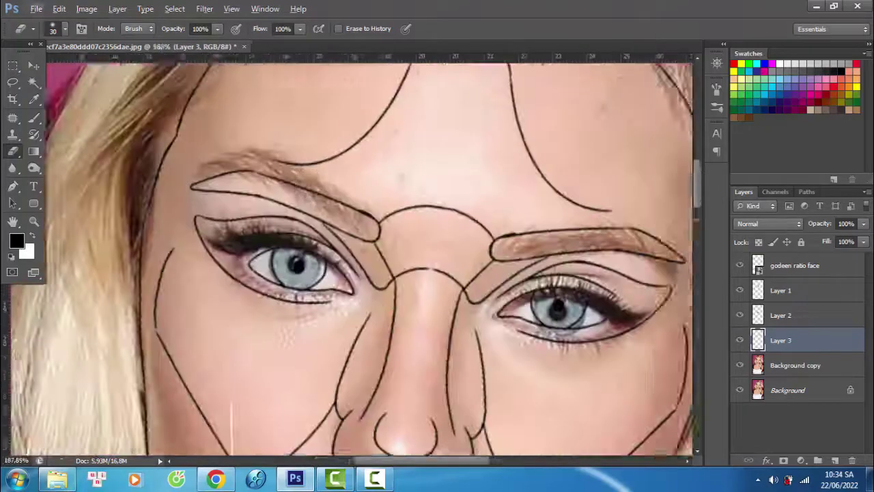
{"action": "left_click", "coordinate": [796, 365]}
{"action": "key", "text": "l"}
{"action": "scroll", "coordinate": [401, 254], "scroll_direction": "down", "scroll_amount": 1}
{"action": "scroll", "coordinate": [401, 254], "scroll_direction": "down", "scroll_amount": 1}
{"action": "left_click_drag", "start_coordinate": [258, 95], "coordinate": [401, 254]}
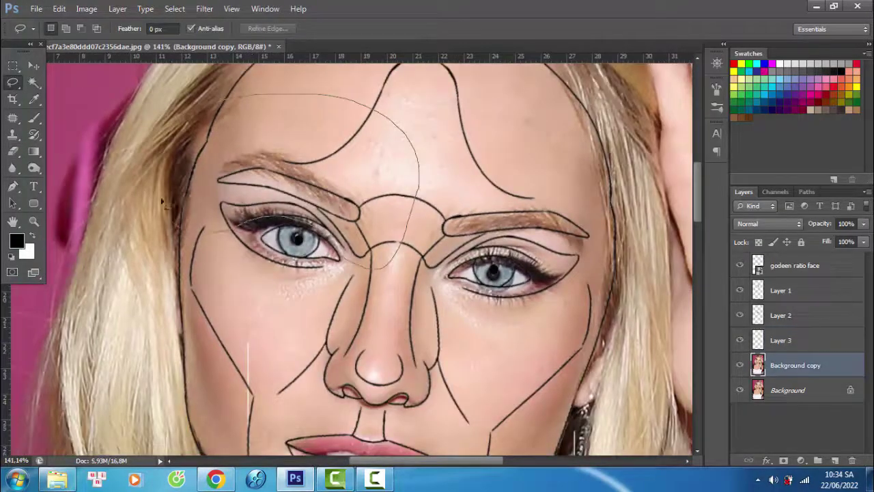
Copy the forehead and left eye to Layer 4 and rotate it about 1°
{"action": "left_click_drag", "start_coordinate": [163, 202], "coordinate": [242, 112]}
{"action": "key", "text": "ctrl+j"}
{"action": "key", "text": "ctrl+t"}
{"action": "left_click_drag", "start_coordinate": [459, 108], "coordinate": [483, 72]}
{"action": "key", "text": "Return"}
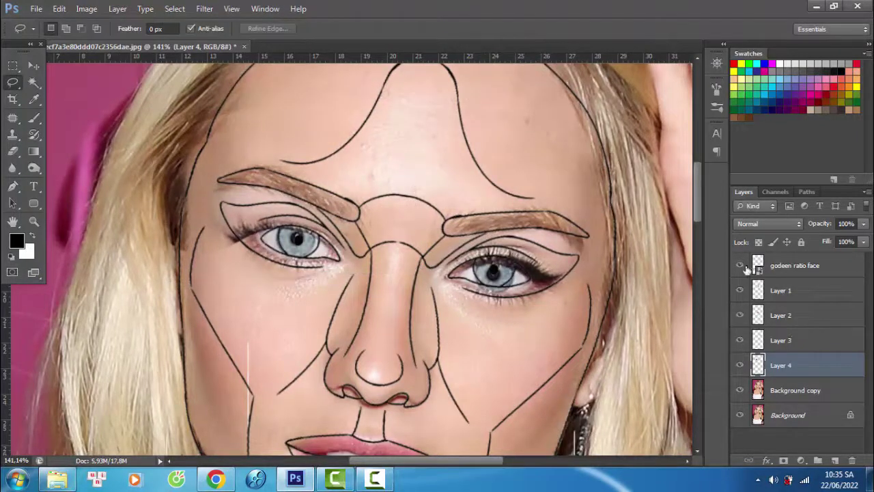
Erase Layer 4's edges with a smaller eraser while the outline is hidden, then restore the outline
{"action": "left_click", "coordinate": [740, 265]}
{"action": "key", "text": "e"}
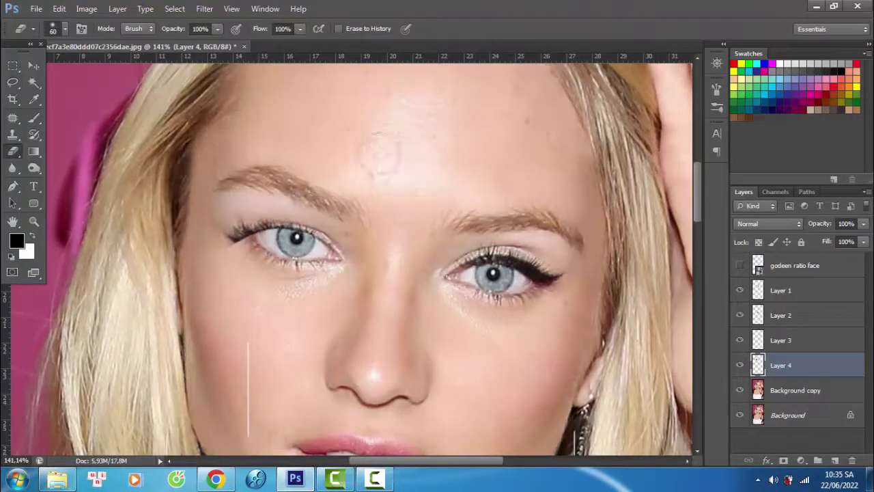
{"action": "scroll", "coordinate": [236, 258], "scroll_direction": "up", "scroll_amount": 3}
{"action": "key", "text": "bracketleft"}
{"action": "key", "text": "bracketleft"}
{"action": "key", "text": "bracketleft"}
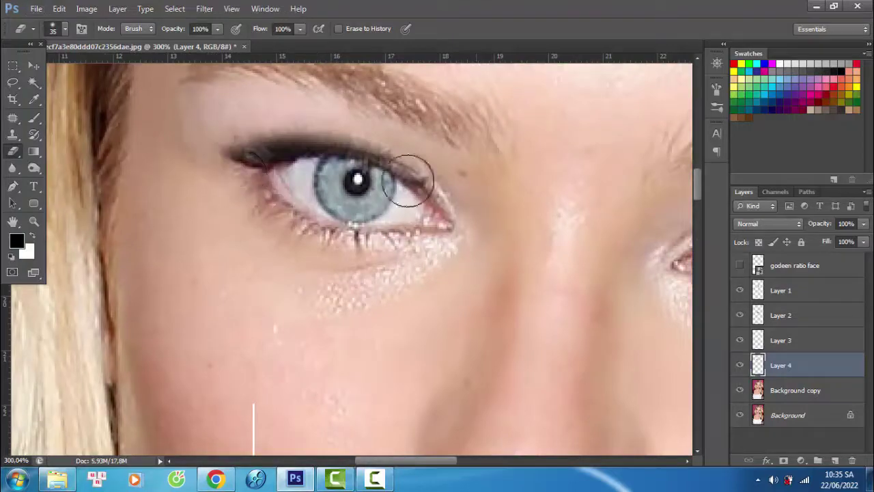
{"action": "scroll", "coordinate": [332, 264], "scroll_direction": "down", "scroll_amount": 5}
{"action": "left_click", "coordinate": [739, 265]}
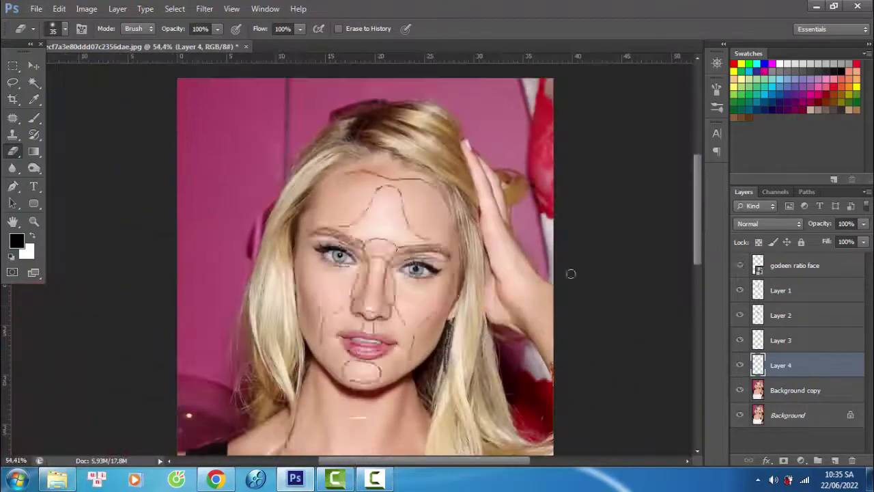
{"action": "scroll", "coordinate": [570, 271], "scroll_direction": "up", "scroll_amount": 5}
{"action": "left_click", "coordinate": [796, 390]}
{"action": "key", "text": "l"}
{"action": "scroll", "coordinate": [556, 179], "scroll_direction": "up", "scroll_amount": 1}
Copy the right-hand eye area to Layer 5, warp it to the outline, and erase its edges
{"action": "left_click_drag", "start_coordinate": [556, 180], "coordinate": [554, 171]}
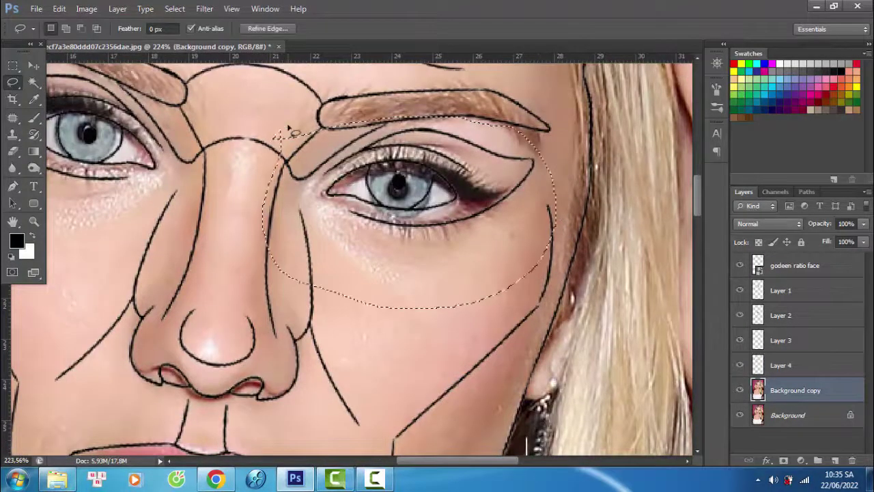
{"action": "key", "text": "ctrl+j"}
{"action": "key", "text": "ctrl+t"}
{"action": "right_click", "coordinate": [469, 209]}
{"action": "left_click", "coordinate": [499, 298]}
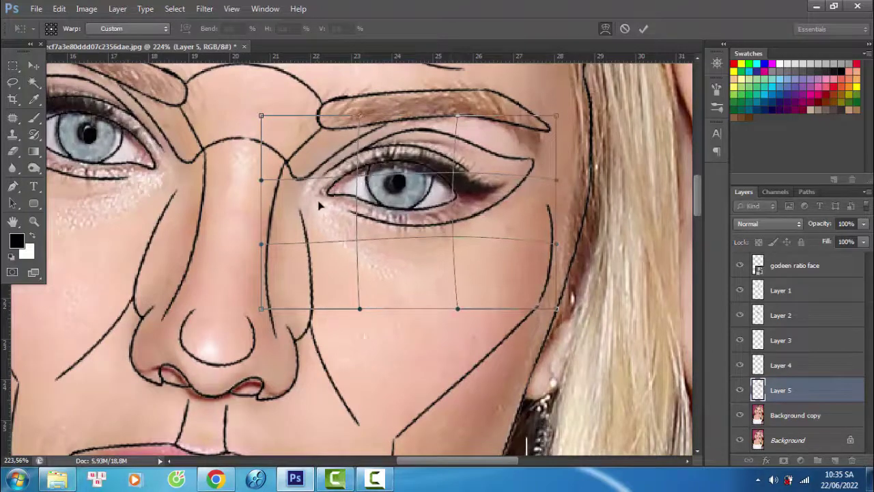
{"action": "left_click_drag", "start_coordinate": [464, 196], "coordinate": [404, 219]}
{"action": "key", "text": "Return"}
{"action": "left_click", "coordinate": [740, 265]}
{"action": "key", "text": "e"}
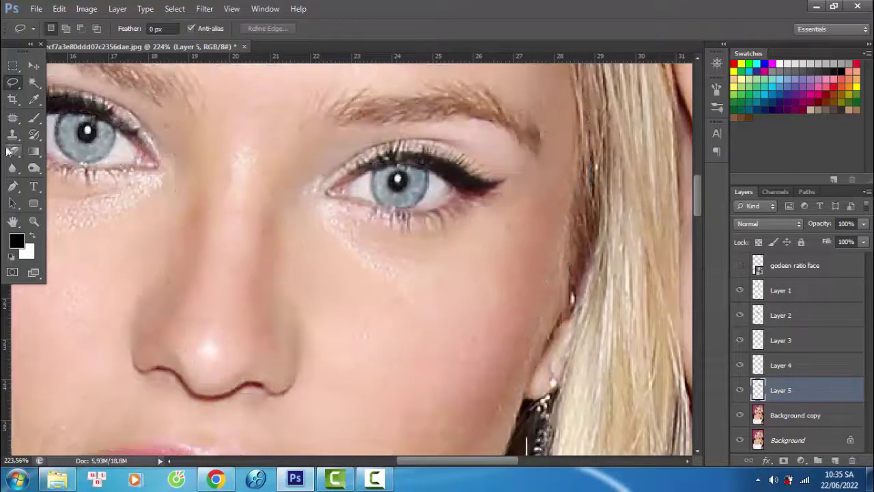
{"action": "scroll", "coordinate": [207, 201], "scroll_direction": "down", "scroll_amount": 2}
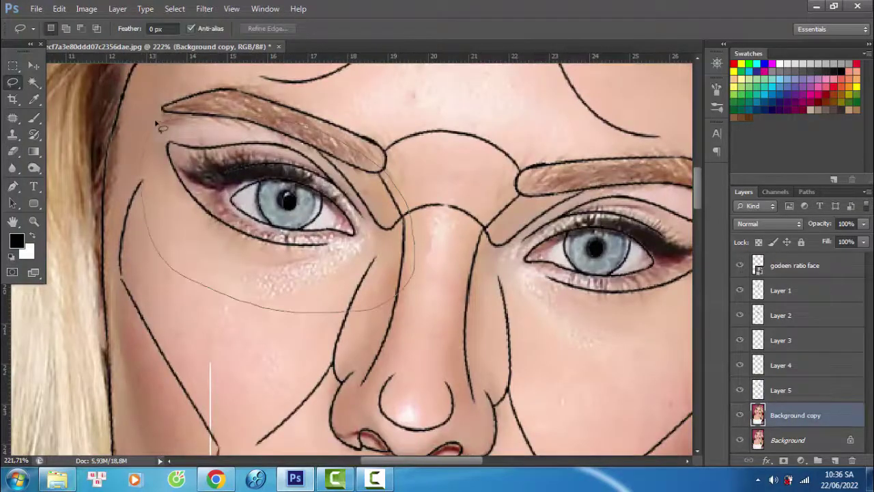
Copy the left-hand eye area to Layer 6, warp it to the outline, and erase its edges
{"action": "key", "text": "ctrl+j"}
{"action": "key", "text": "ctrl+t"}
{"action": "scroll", "coordinate": [353, 285], "scroll_direction": "up", "scroll_amount": 3}
{"action": "right_click", "coordinate": [354, 286]}
{"action": "left_click", "coordinate": [189, 169]}
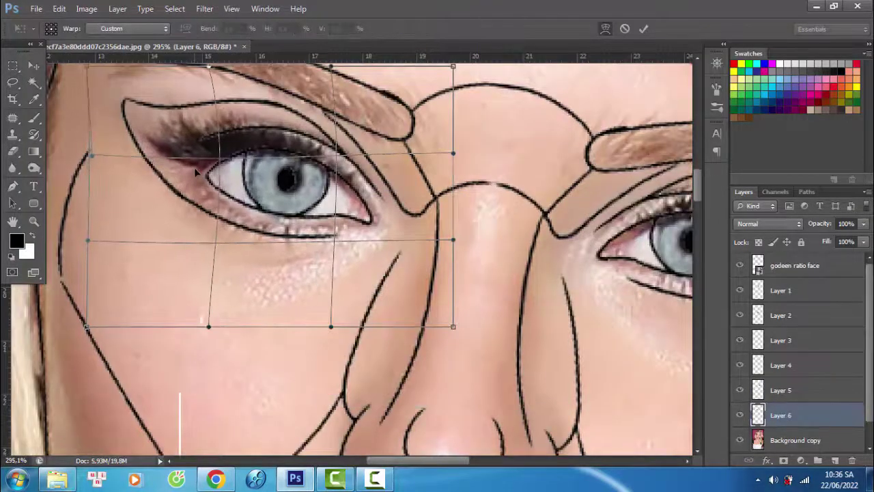
{"action": "left_click_drag", "start_coordinate": [194, 168], "coordinate": [204, 158]}
{"action": "key", "text": "Return"}
{"action": "left_click", "coordinate": [740, 265]}
{"action": "key", "text": "e"}
{"action": "scroll", "coordinate": [162, 145], "scroll_direction": "down", "scroll_amount": 2}
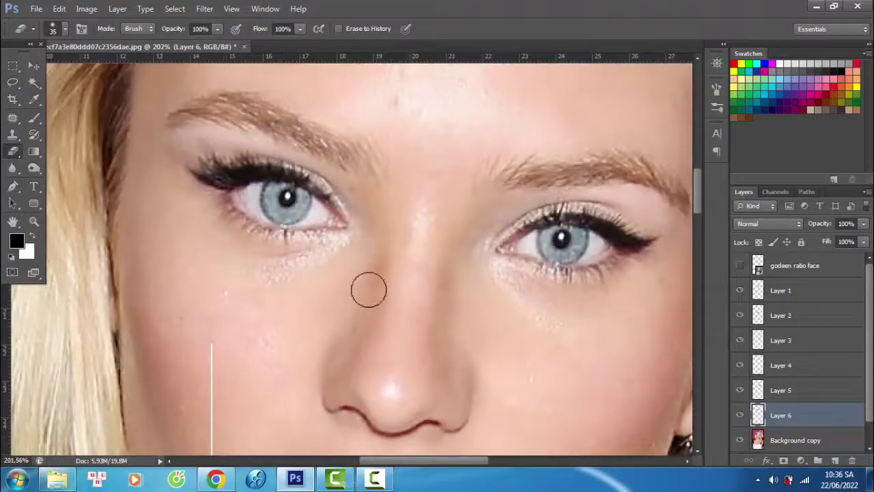
{"action": "scroll", "coordinate": [201, 247], "scroll_direction": "down", "scroll_amount": 5}
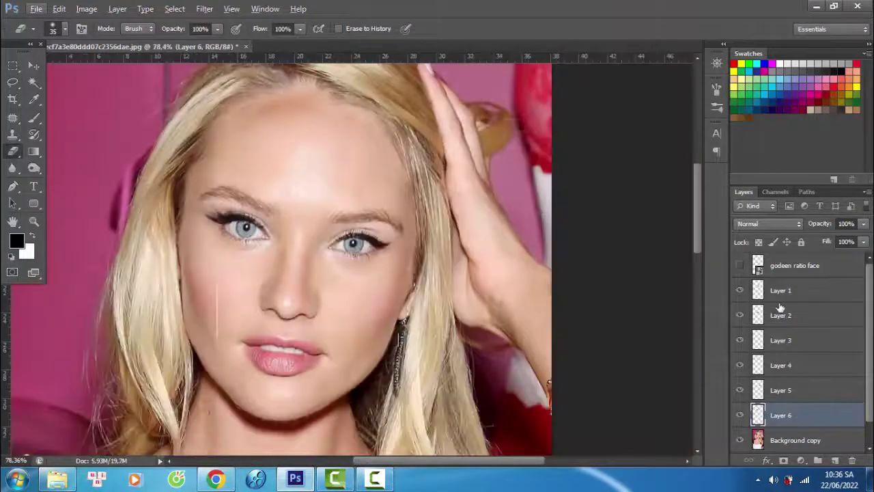
Select Layer 1 through Background copy and group them with Ctrl+G into a visible Group 1
{"action": "scroll", "coordinate": [244, 271], "scroll_direction": "up", "scroll_amount": 1}
{"action": "scroll", "coordinate": [220, 275], "scroll_direction": "down", "scroll_amount": 1}
{"action": "scroll", "coordinate": [778, 424], "scroll_direction": "down", "scroll_amount": 1}
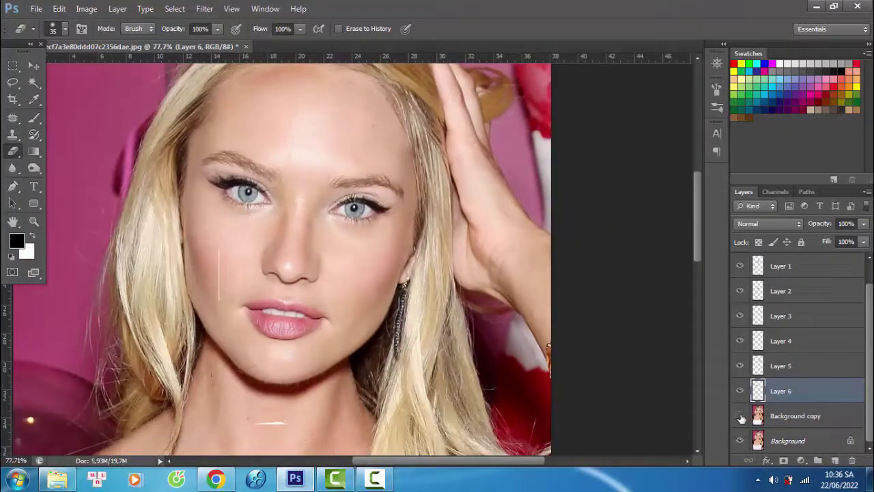
{"action": "left_click", "coordinate": [782, 420]}
{"action": "scroll", "coordinate": [790, 307], "scroll_direction": "up", "scroll_amount": 1}
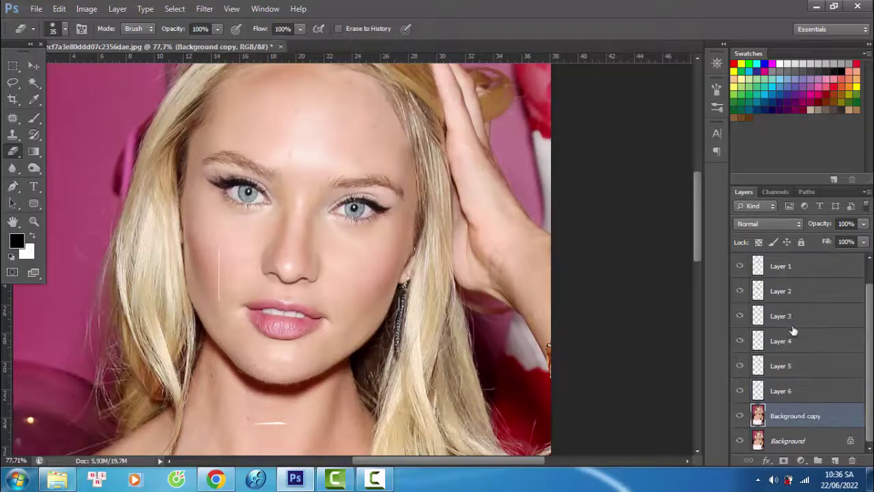
{"action": "left_click", "coordinate": [781, 290], "text": "shift"}
{"action": "key", "text": "ctrl+g"}
{"action": "left_click", "coordinate": [740, 284]}
{"action": "scroll", "coordinate": [321, 423], "scroll_direction": "up", "scroll_amount": 2}
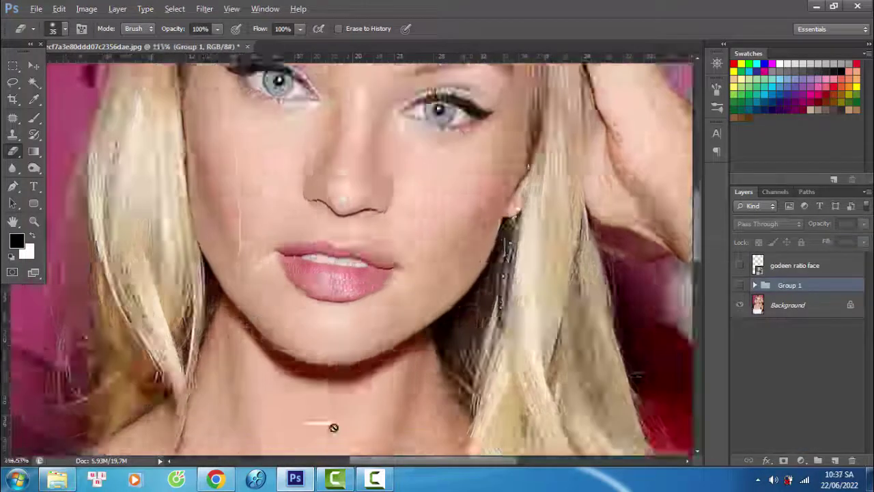
{"action": "scroll", "coordinate": [334, 425], "scroll_direction": "up", "scroll_amount": 3}
{"action": "left_click", "coordinate": [740, 285]}
{"action": "scroll", "coordinate": [224, 281], "scroll_direction": "down", "scroll_amount": 2}
{"action": "scroll", "coordinate": [234, 139], "scroll_direction": "up", "scroll_amount": 2}
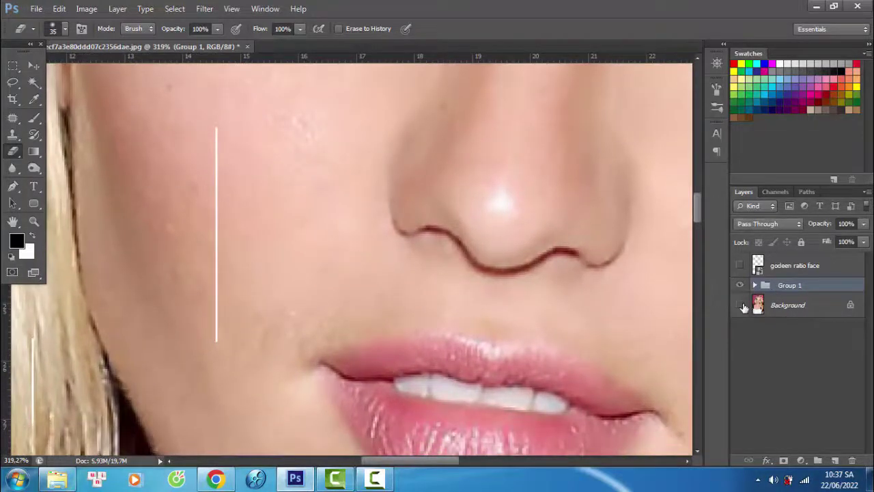
Stamp a merged Group 1 copy layer and patch the white line on the cheek
{"action": "key", "text": "ctrl+alt+e"}
{"action": "scroll", "coordinate": [235, 180], "scroll_direction": "up", "scroll_amount": 1}
{"action": "key", "text": "j"}
{"action": "mouse_move", "coordinate": [212, 102]}
{"action": "left_mouse_down"}
{"action": "mouse_move", "coordinate": [248, 144]}
{"action": "mouse_move", "coordinate": [217, 102]}
{"action": "left_mouse_up"}
{"action": "scroll", "coordinate": [299, 167], "scroll_direction": "down", "scroll_amount": 1}
{"action": "left_click_drag", "start_coordinate": [230, 201], "coordinate": [267, 223]}
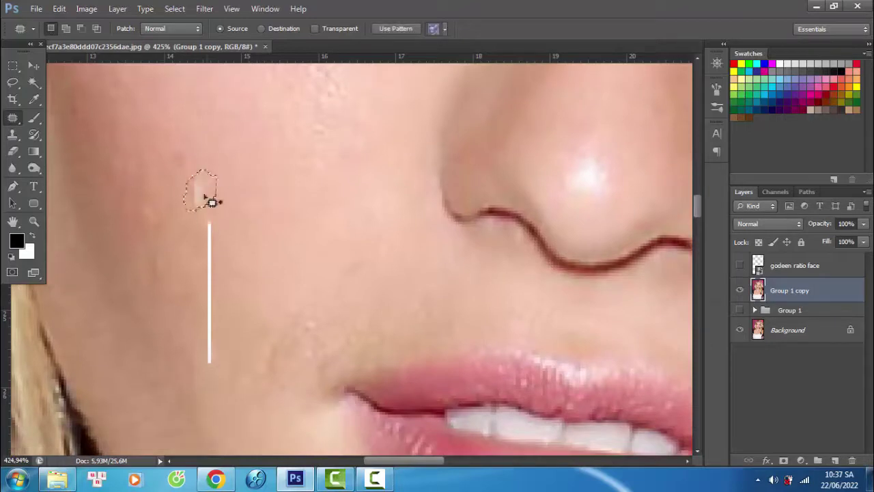
{"action": "scroll", "coordinate": [211, 199], "scroll_direction": "down", "scroll_amount": 2}
Patch away further white-line spots lower on the cheek and neck
{"action": "key", "text": "ctrl+d"}
{"action": "mouse_move", "coordinate": [213, 176]}
{"action": "left_mouse_down"}
{"action": "mouse_move", "coordinate": [224, 225]}
{"action": "mouse_move", "coordinate": [211, 176]}
{"action": "left_mouse_up"}
{"action": "key", "text": "ctrl+d"}
{"action": "scroll", "coordinate": [209, 188], "scroll_direction": "down", "scroll_amount": 1}
{"action": "mouse_move", "coordinate": [210, 205]}
{"action": "left_mouse_down"}
{"action": "mouse_move", "coordinate": [239, 205]}
{"action": "mouse_move", "coordinate": [241, 234]}
{"action": "left_mouse_up"}
{"action": "key", "text": "ctrl+d"}
{"action": "scroll", "coordinate": [242, 234], "scroll_direction": "down", "scroll_amount": 1}
{"action": "scroll", "coordinate": [193, 250], "scroll_direction": "down", "scroll_amount": 3}
{"action": "scroll", "coordinate": [259, 265], "scroll_direction": "up", "scroll_amount": 3}
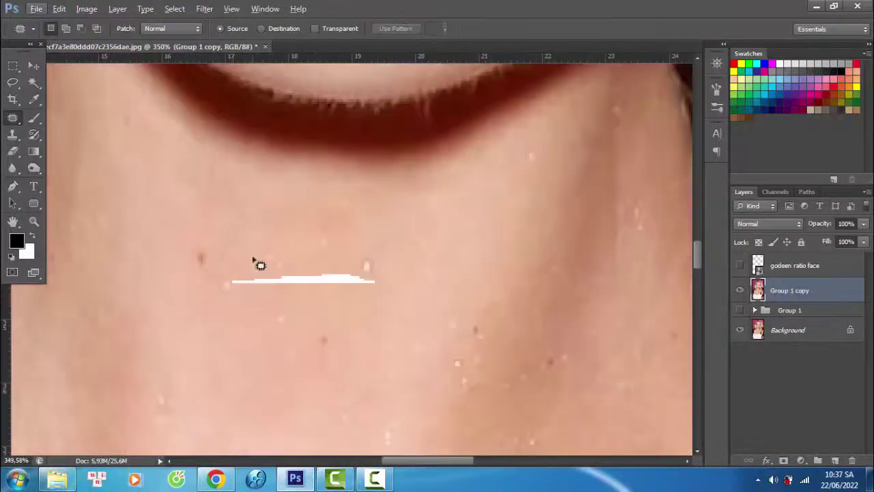
Patch away the left and middle parts of the white line below the chin
{"action": "mouse_move", "coordinate": [258, 265]}
{"action": "left_mouse_down"}
{"action": "mouse_move", "coordinate": [244, 282]}
{"action": "mouse_move", "coordinate": [273, 283]}
{"action": "left_mouse_up"}
{"action": "key", "text": "ctrl+d"}
{"action": "left_click_drag", "start_coordinate": [273, 282], "coordinate": [278, 235]}
{"action": "key", "text": "ctrl+d"}
{"action": "left_click_drag", "start_coordinate": [296, 274], "coordinate": [290, 287]}
{"action": "left_click_drag", "start_coordinate": [290, 281], "coordinate": [302, 239]}
{"action": "key", "text": "ctrl+d"}
Patch the rest of the white chin line and show the golden-ratio face outline
{"action": "mouse_move", "coordinate": [321, 273]}
{"action": "left_mouse_down"}
{"action": "mouse_move", "coordinate": [348, 295]}
{"action": "mouse_move", "coordinate": [354, 259]}
{"action": "mouse_move", "coordinate": [359, 270]}
{"action": "left_mouse_up"}
{"action": "key", "text": "ctrl+d"}
{"action": "left_click_drag", "start_coordinate": [359, 273], "coordinate": [400, 234]}
{"action": "left_click_drag", "start_coordinate": [259, 270], "coordinate": [260, 283]}
{"action": "scroll", "coordinate": [266, 301], "scroll_direction": "down", "scroll_amount": 3}
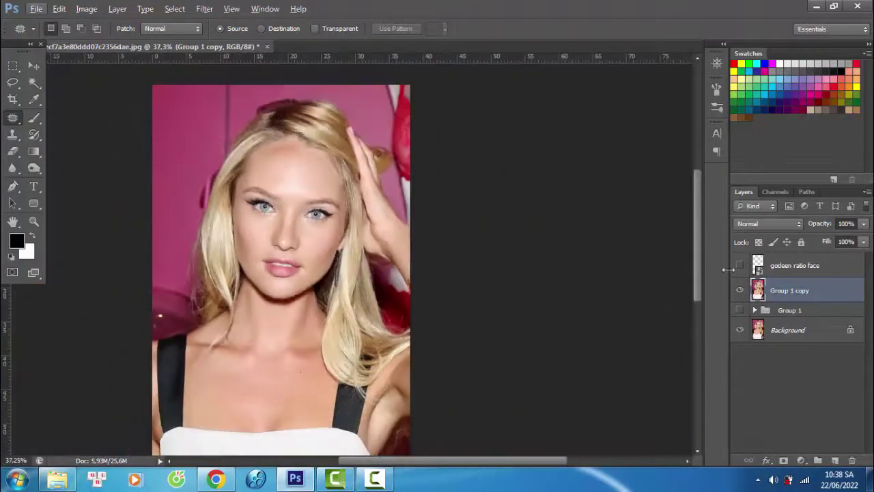
{"action": "left_click", "coordinate": [739, 265]}
{"action": "scroll", "coordinate": [280, 205], "scroll_direction": "up", "scroll_amount": 2}
Dodge the forehead at Midtones, 10% exposure, enlarging the brush to 40
{"action": "left_click", "coordinate": [34, 168]}
{"action": "scroll", "coordinate": [299, 158], "scroll_direction": "up", "scroll_amount": 2}
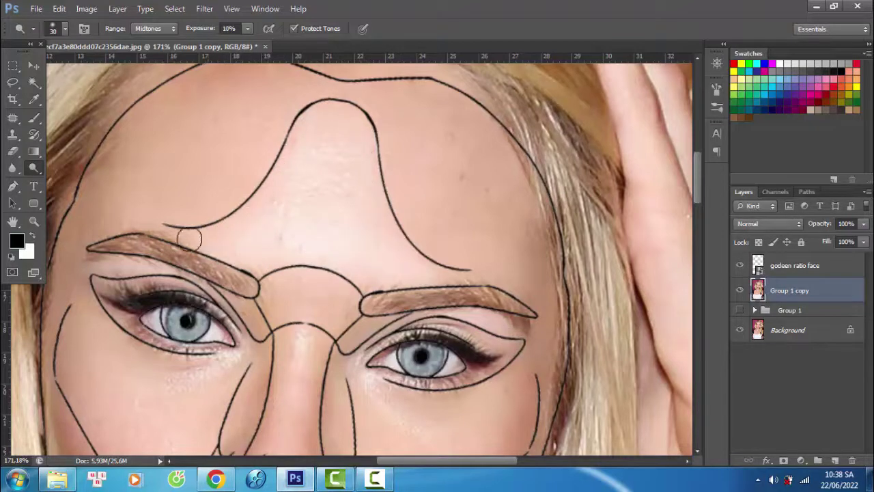
{"action": "scroll", "coordinate": [368, 275], "scroll_direction": "down", "scroll_amount": 5}
{"action": "scroll", "coordinate": [279, 349], "scroll_direction": "down", "scroll_amount": 2}
{"action": "key", "text": "bracketright"}
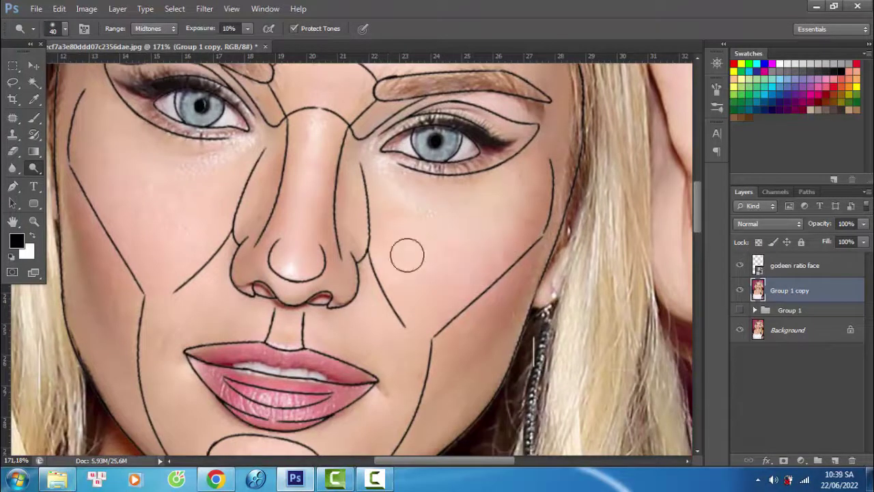
Continue dodging the under-eye areas, cheeks and chin along the golden-ratio outline
{"action": "scroll", "coordinate": [216, 167], "scroll_direction": "left", "scroll_amount": 3}
{"action": "scroll", "coordinate": [217, 168], "scroll_direction": "up", "scroll_amount": 2}
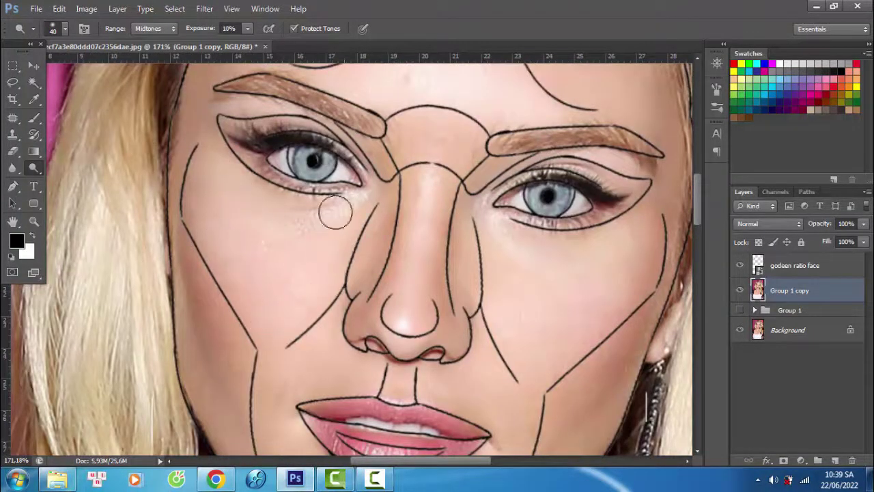
{"action": "scroll", "coordinate": [258, 309], "scroll_direction": "down", "scroll_amount": 7}
{"action": "scroll", "coordinate": [372, 260], "scroll_direction": "right", "scroll_amount": 1}
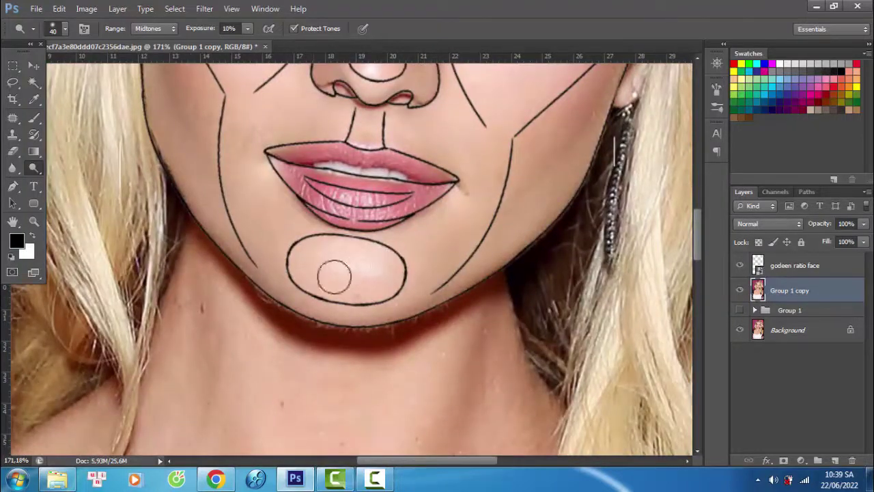
{"action": "key", "text": "shift+o"}
{"action": "scroll", "coordinate": [334, 277], "scroll_direction": "up", "scroll_amount": 1}
{"action": "scroll", "coordinate": [342, 226], "scroll_direction": "up", "scroll_amount": 1}
{"action": "scroll", "coordinate": [355, 151], "scroll_direction": "up", "scroll_amount": 4}
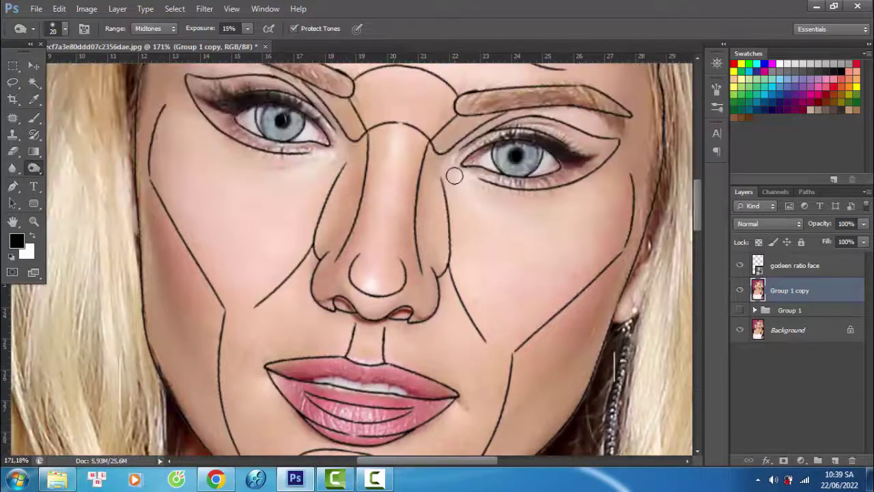
Burn along the jawline at Midtones, 15% exposure with a size 35 brush
{"action": "scroll", "coordinate": [562, 250], "scroll_direction": "down", "scroll_amount": 3}
{"action": "key", "text": "bracketright"}
{"action": "key", "text": "bracketright"}
{"action": "key", "text": "bracketright"}
{"action": "scroll", "coordinate": [605, 147], "scroll_direction": "up", "scroll_amount": 2}
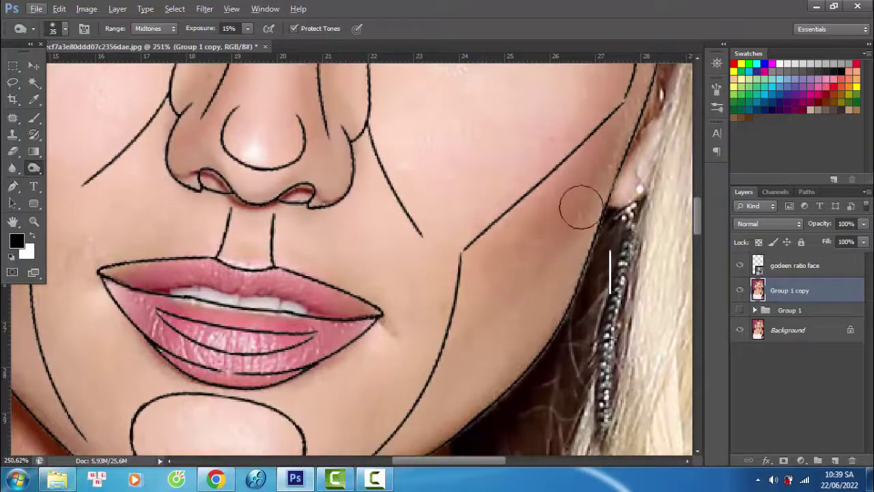
{"action": "scroll", "coordinate": [546, 185], "scroll_direction": "down", "scroll_amount": 2}
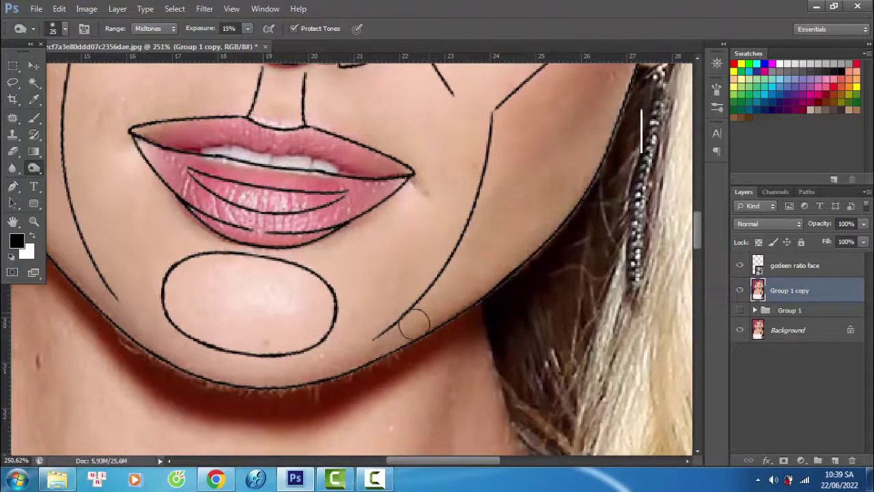
{"action": "scroll", "coordinate": [502, 150], "scroll_direction": "up", "scroll_amount": 3}
{"action": "scroll", "coordinate": [502, 150], "scroll_direction": "right", "scroll_amount": 3}
{"action": "scroll", "coordinate": [488, 260], "scroll_direction": "down", "scroll_amount": 2}
{"action": "scroll", "coordinate": [488, 260], "scroll_direction": "left", "scroll_amount": 1}
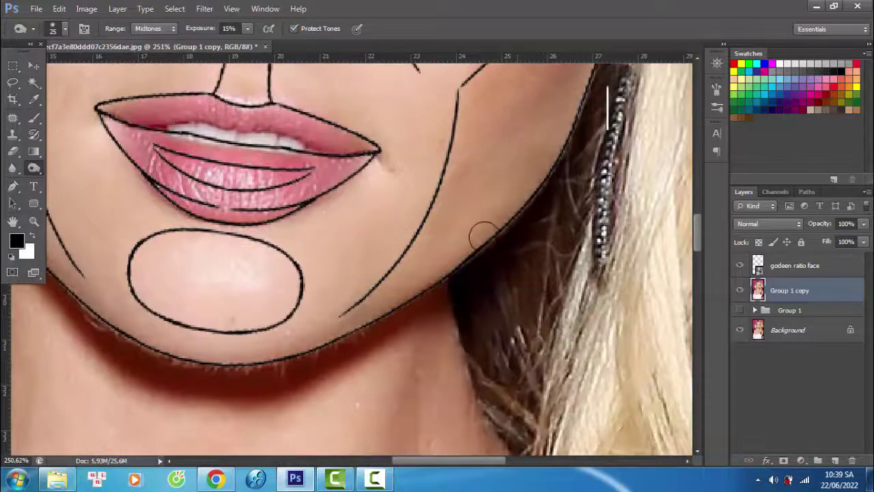
{"action": "scroll", "coordinate": [437, 273], "scroll_direction": "left", "scroll_amount": 5}
Burn the cheek hollows to deepen the face contours
{"action": "scroll", "coordinate": [437, 273], "scroll_direction": "up", "scroll_amount": 2}
{"action": "scroll", "coordinate": [341, 252], "scroll_direction": "up", "scroll_amount": 2}
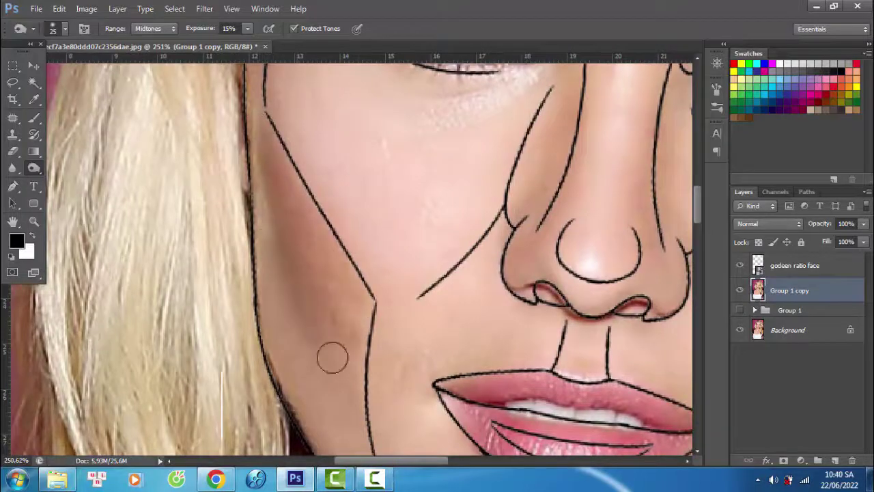
{"action": "scroll", "coordinate": [300, 246], "scroll_direction": "down", "scroll_amount": 4}
{"action": "scroll", "coordinate": [301, 246], "scroll_direction": "right", "scroll_amount": 1}
{"action": "scroll", "coordinate": [341, 314], "scroll_direction": "up", "scroll_amount": 2}
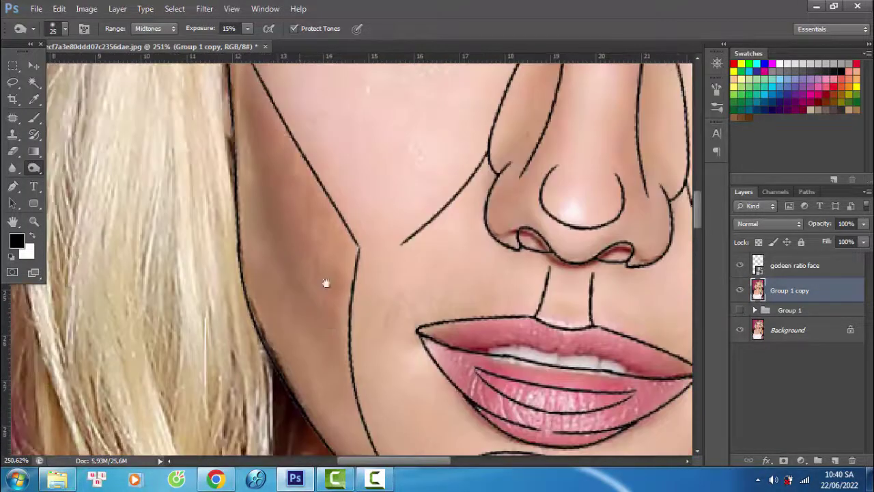
{"action": "scroll", "coordinate": [267, 204], "scroll_direction": "down", "scroll_amount": 2}
{"action": "scroll", "coordinate": [299, 275], "scroll_direction": "down", "scroll_amount": 3}
{"action": "scroll", "coordinate": [299, 275], "scroll_direction": "up", "scroll_amount": 2}
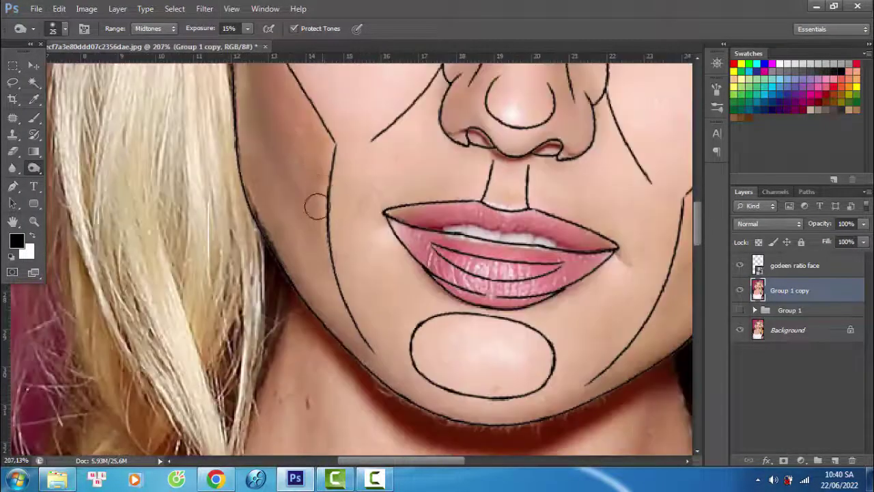
{"action": "scroll", "coordinate": [312, 202], "scroll_direction": "down", "scroll_amount": 5}
Hide the Group 1 copy layer to compare the reshaped face with the original photo
{"action": "left_click", "coordinate": [740, 310]}
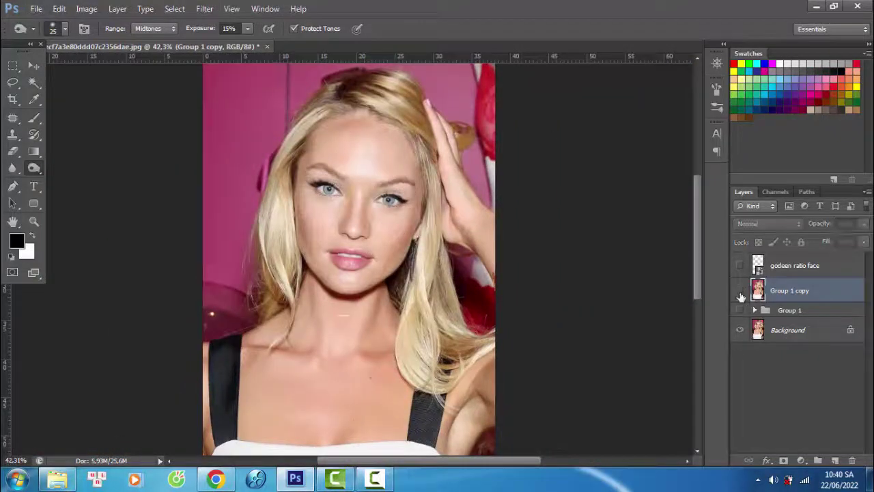
{"action": "scroll", "coordinate": [454, 209], "scroll_direction": "down", "scroll_amount": 1}
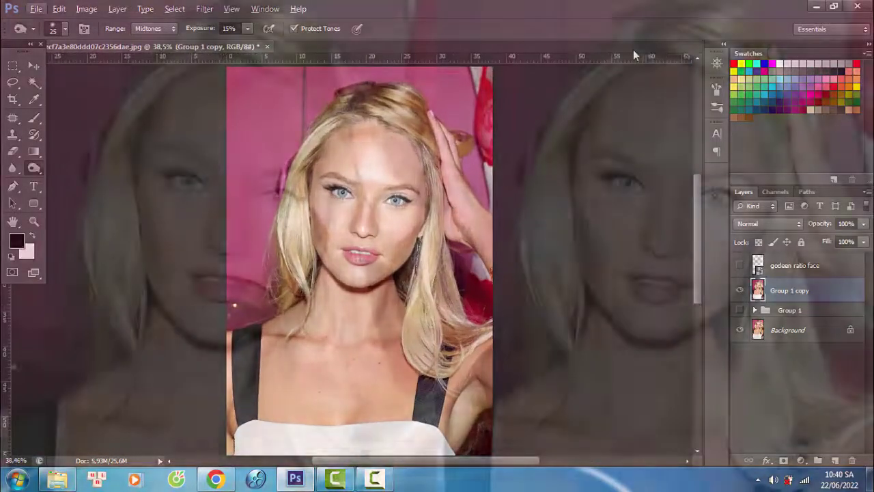